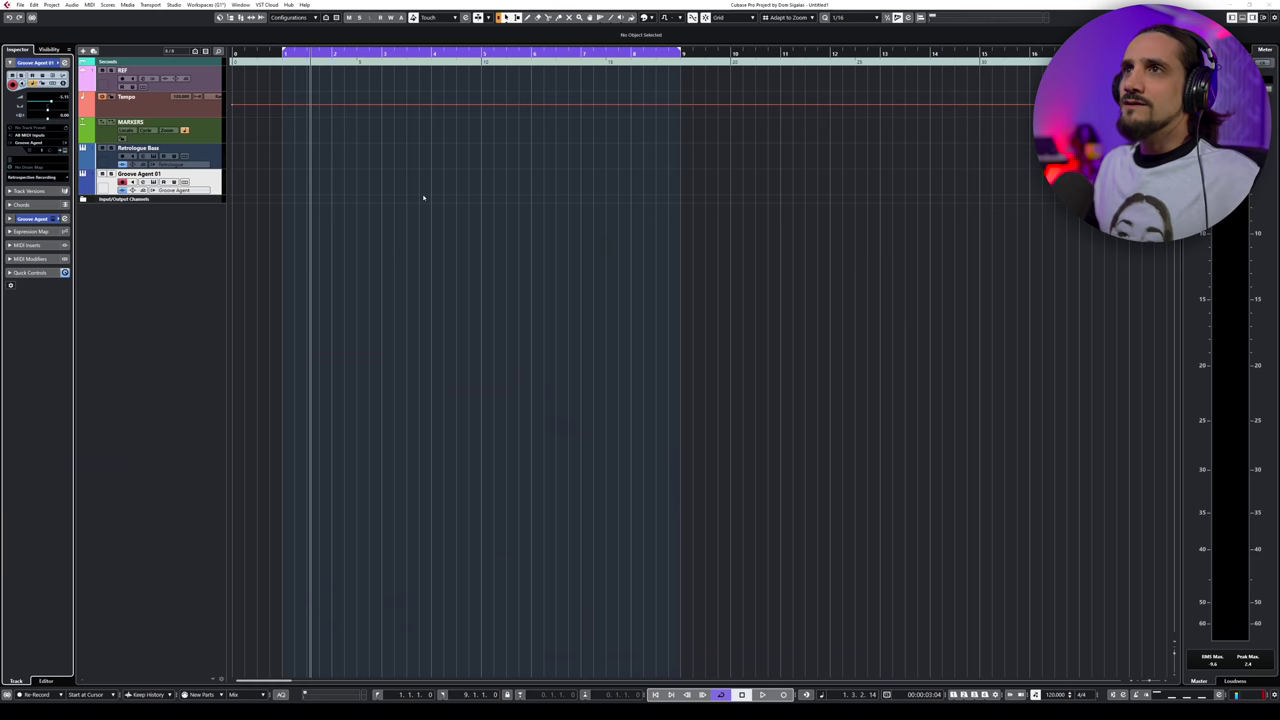
# Create an empty MIDI part across bars 1–9 on the Retrologue Bass track and open it in the Key Editor.
pyautogui.click(190, 158)
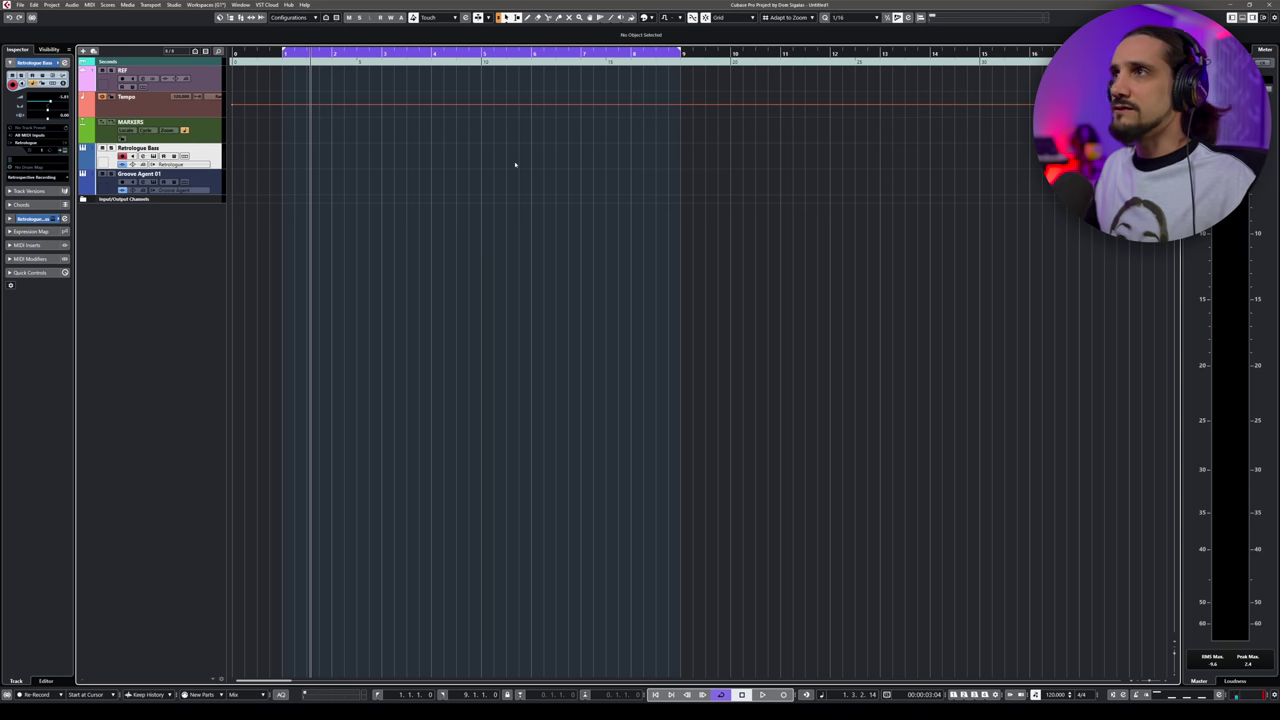
pyautogui.doubleClick(515, 164)
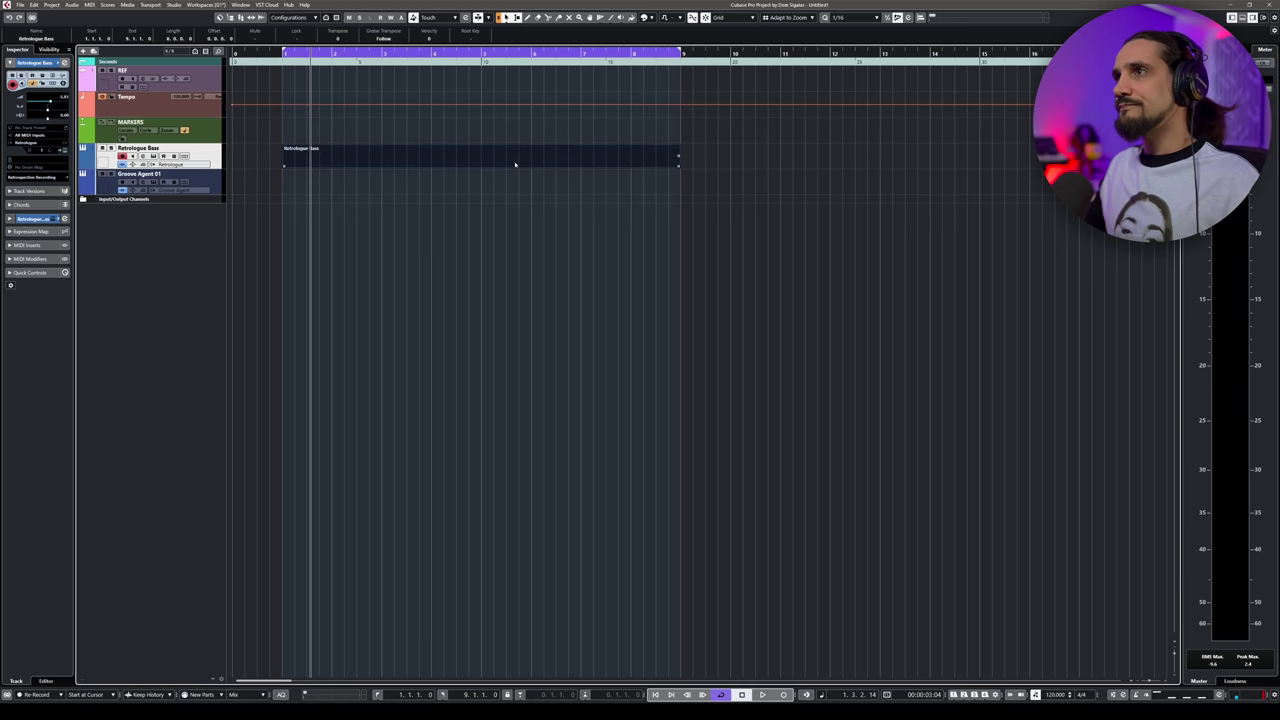
pyautogui.doubleClick(515, 164)
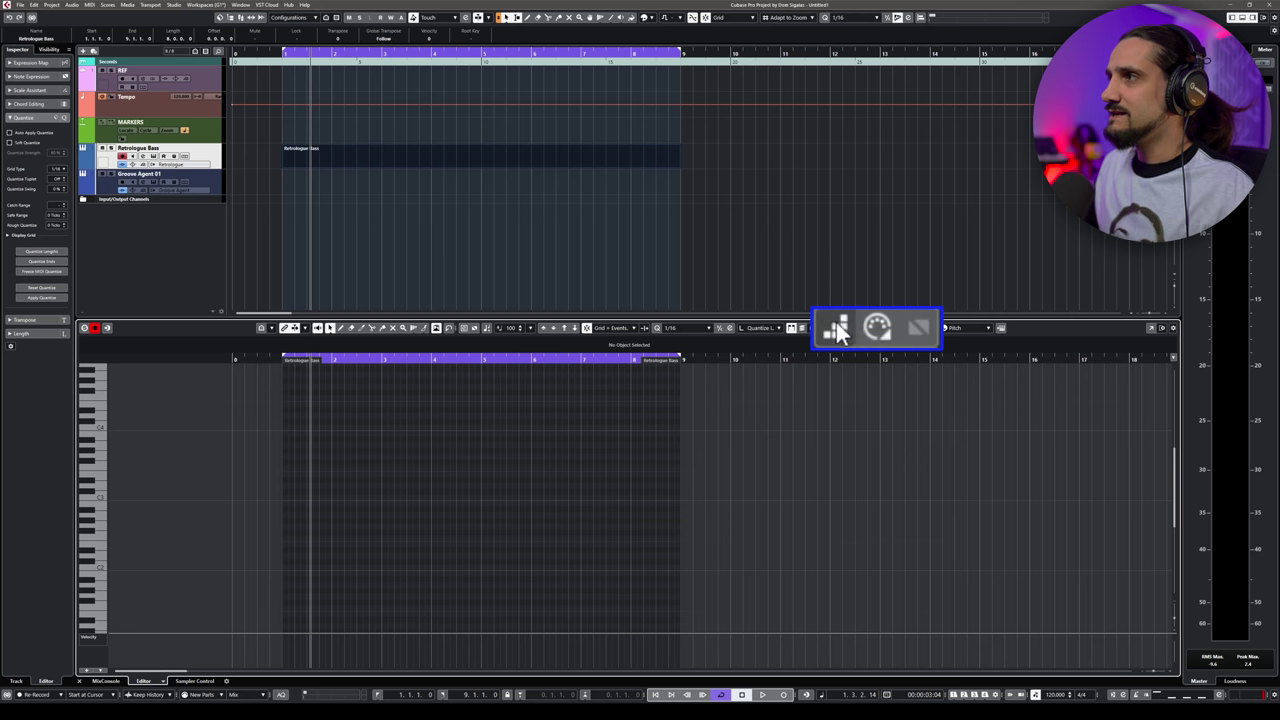
# Turn on Step Input in the Key Editor and enlarge the lower zone for entering bass notes.
pyautogui.click(838, 324)
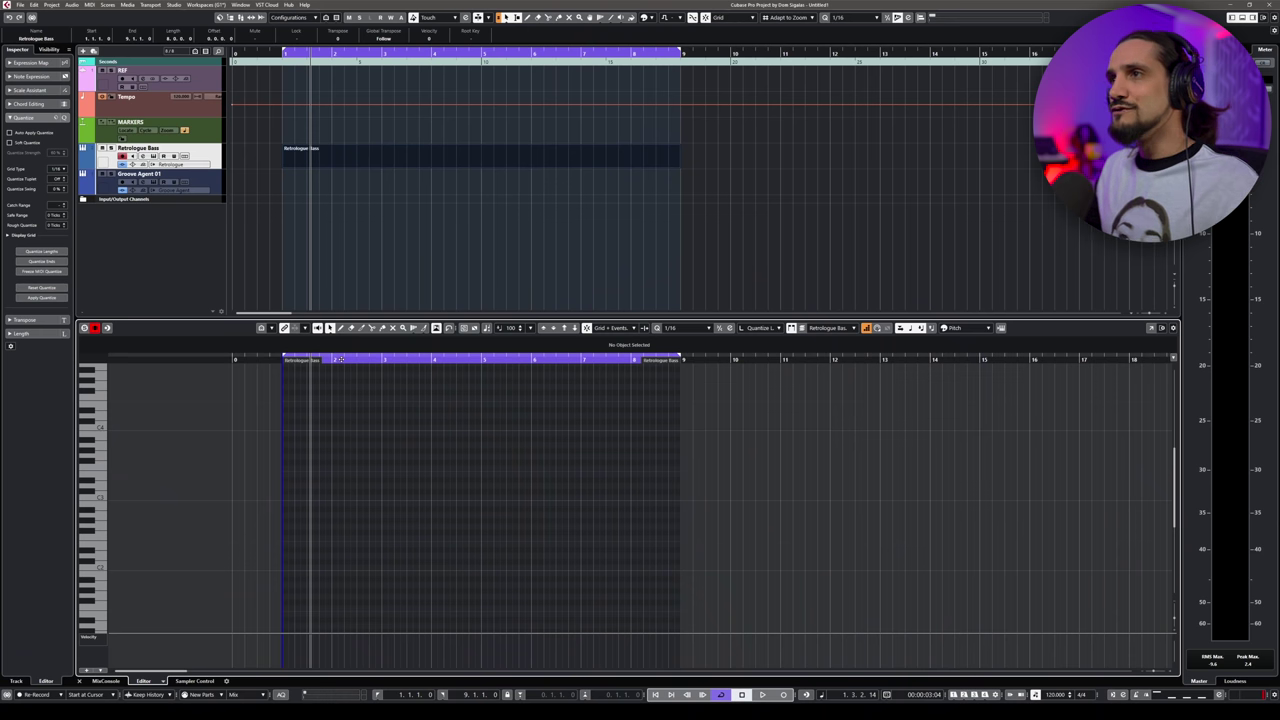
pyautogui.moveTo(406, 318); pyautogui.dragTo(408, 310)
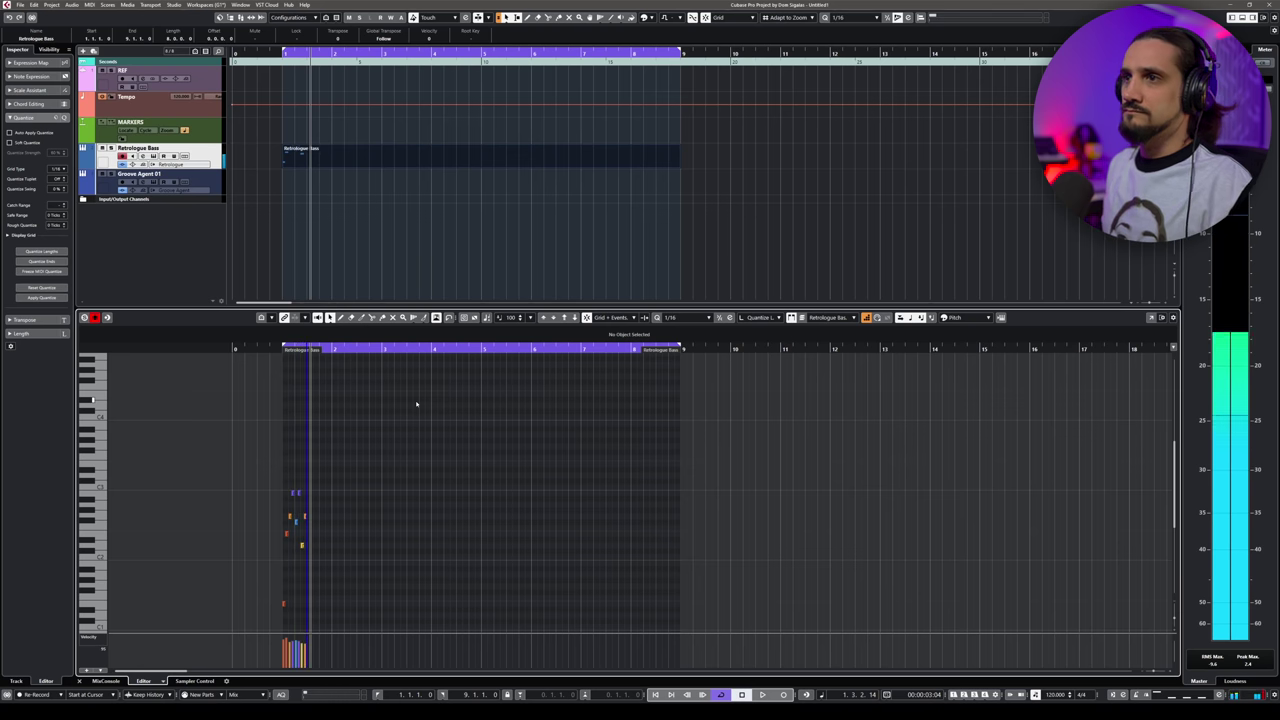
# Zoom in horizontally with H twice on the step-entered notes around bar 1.
pyautogui.press('h')
pyautogui.press('h')
pyautogui.press('h')
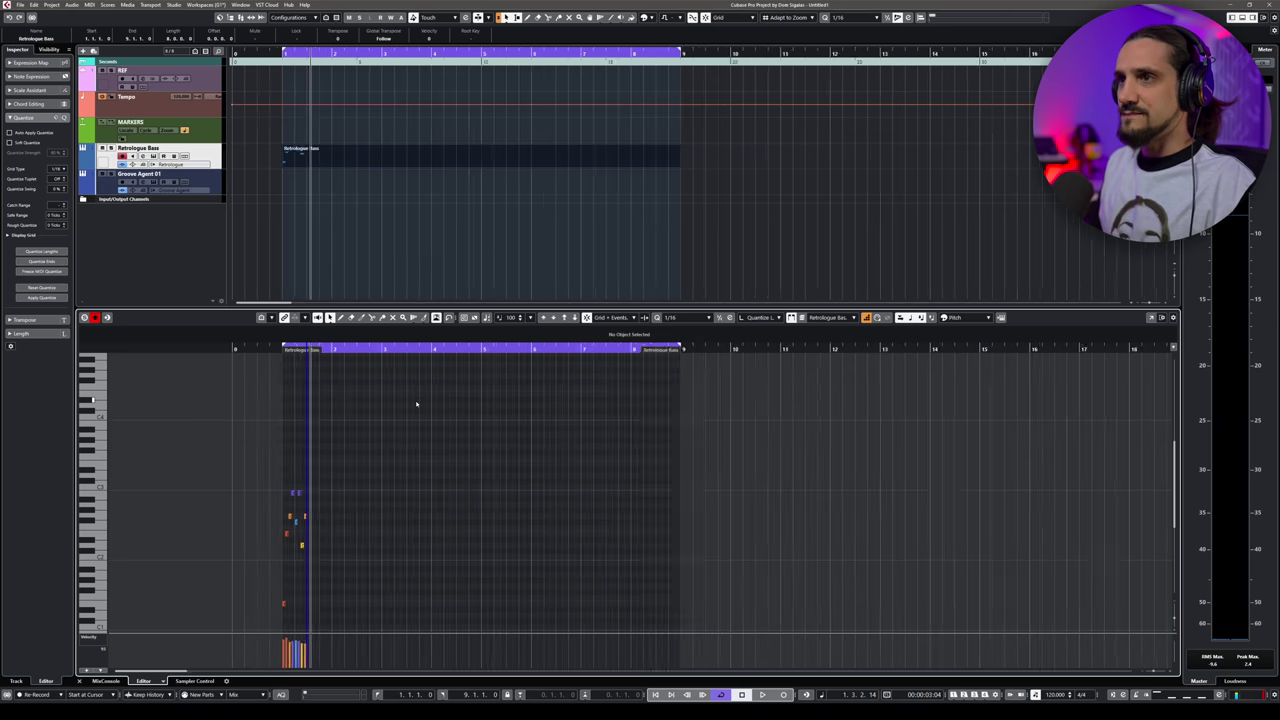
pyautogui.press('h')
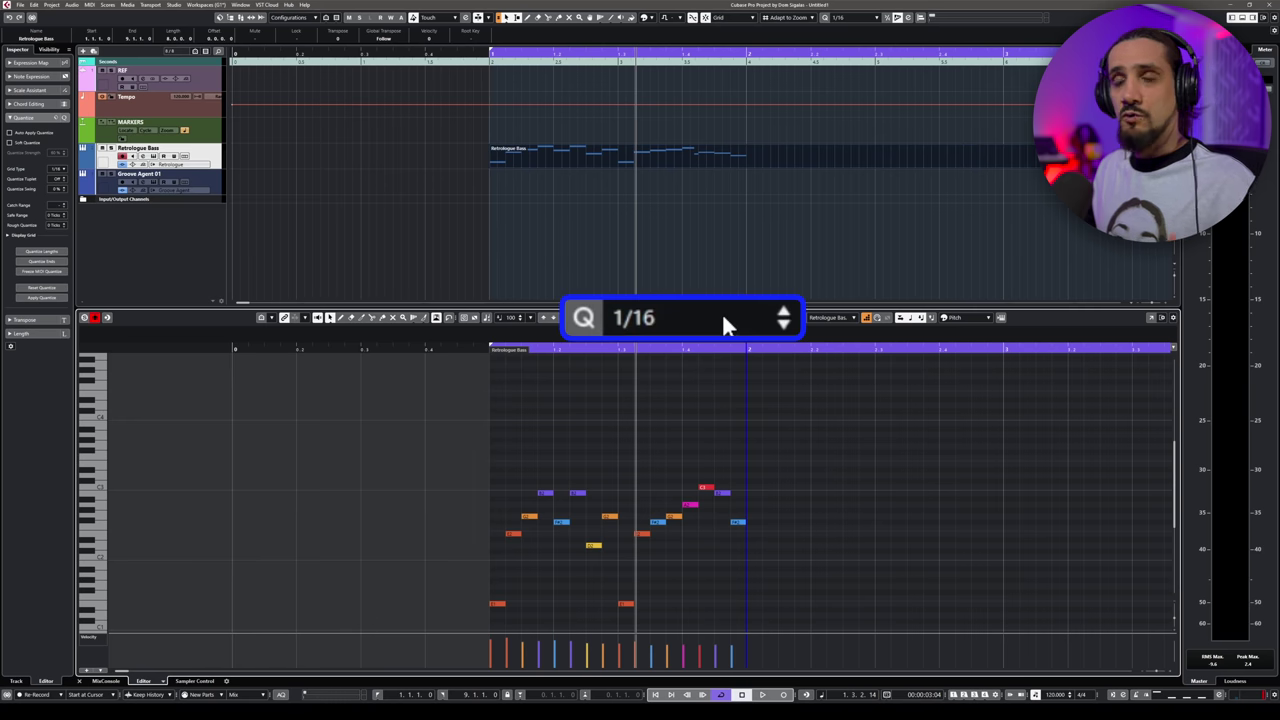
# Try quantize values 1/8, 1/32 and 1/2 with key commands, ending back at 1/16.
pyautogui.press('Down')
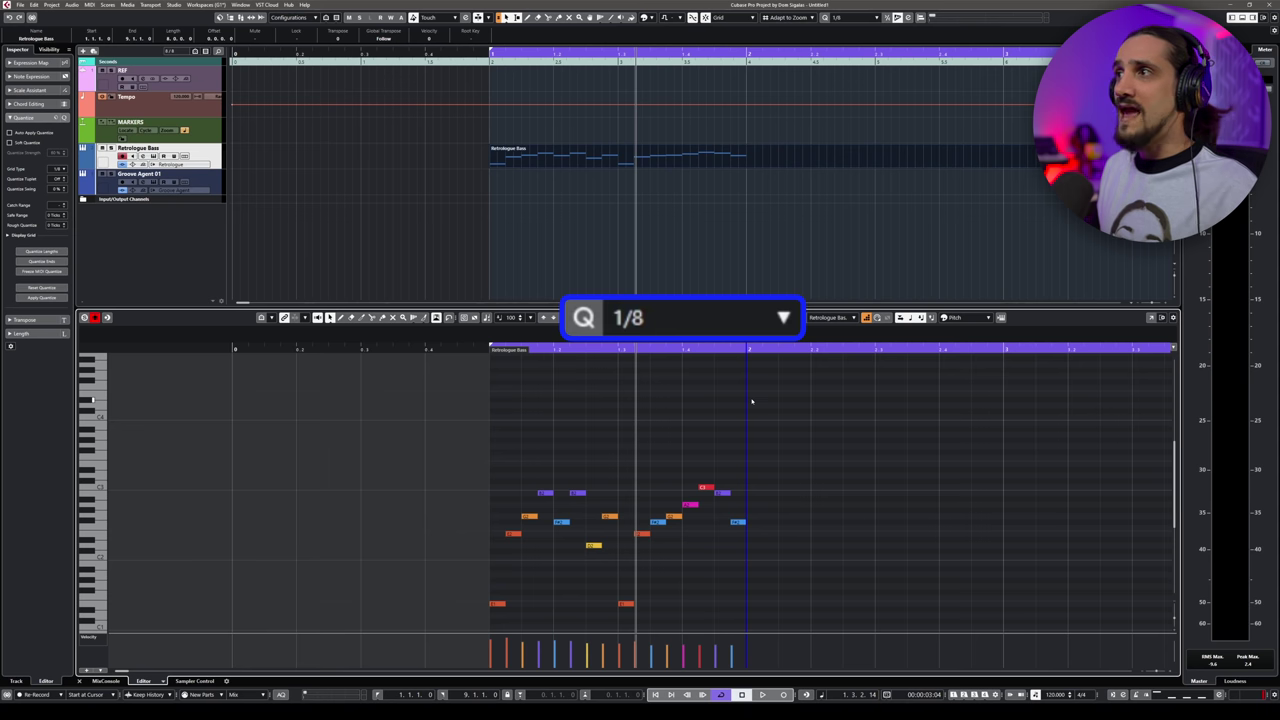
pyautogui.press('Up')
pyautogui.press('Up')
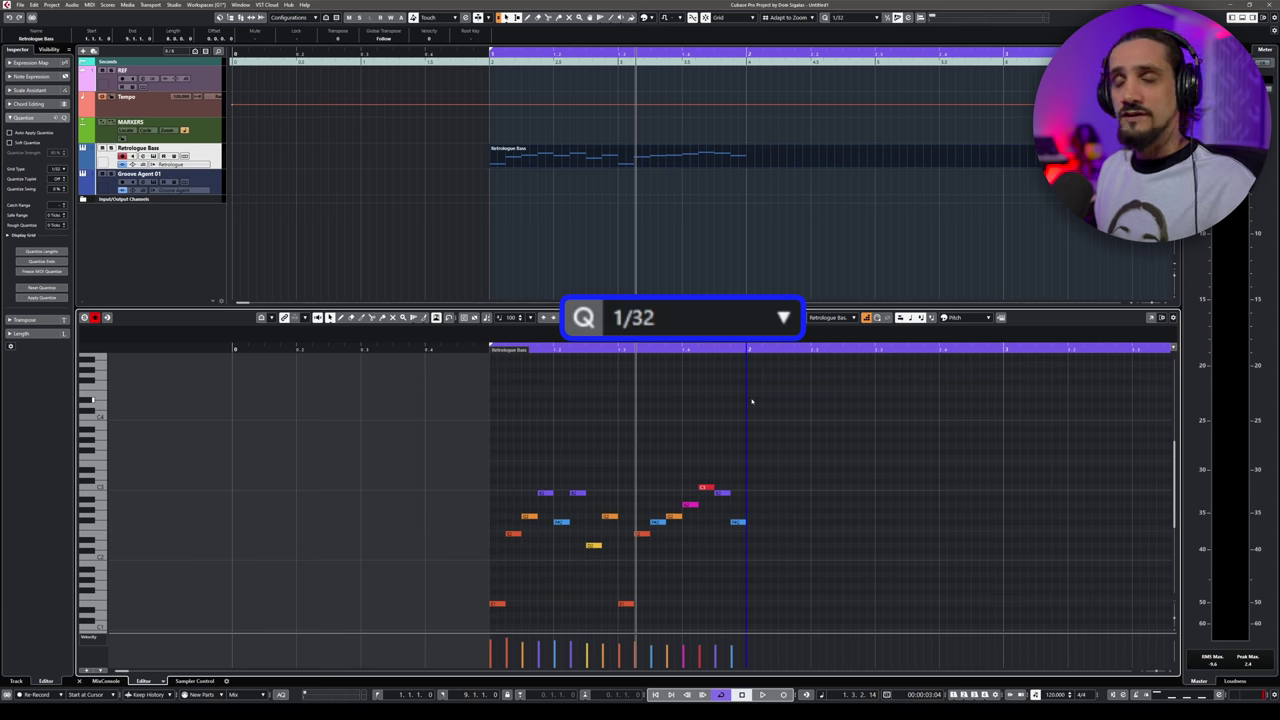
pyautogui.press('Down')
pyautogui.press('Down')
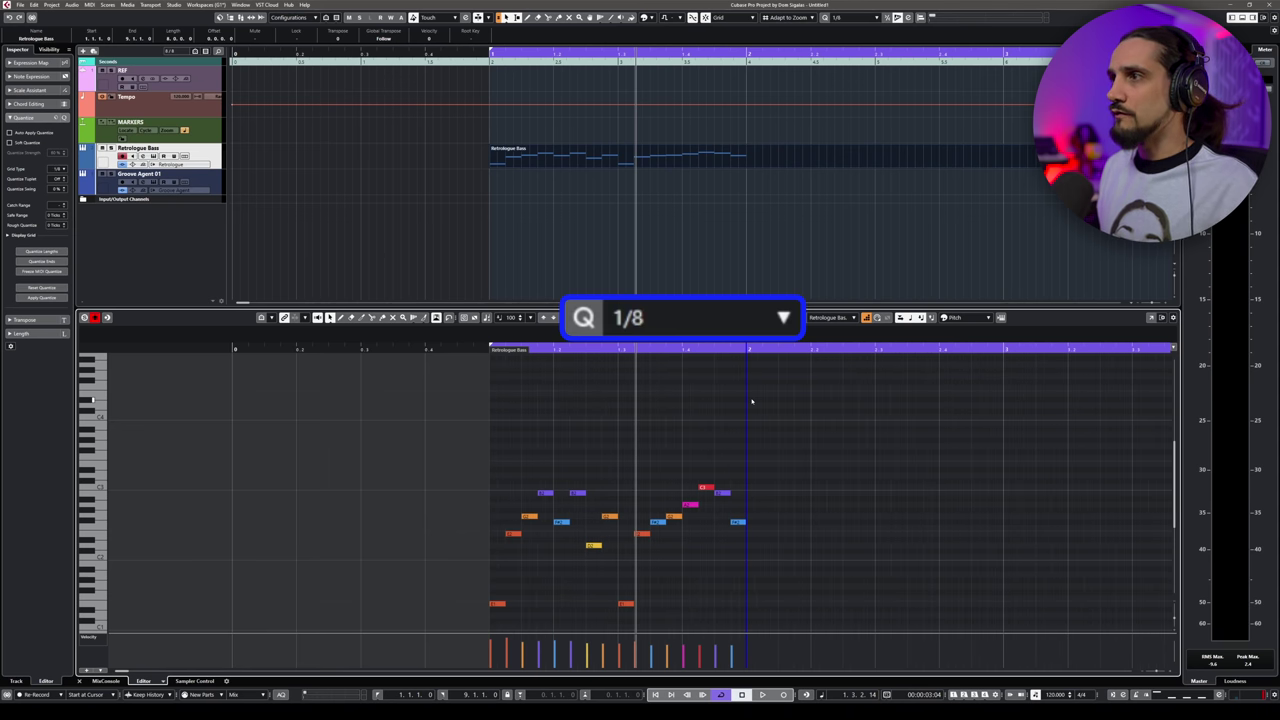
pyautogui.press('Up')
pyautogui.press('Up')
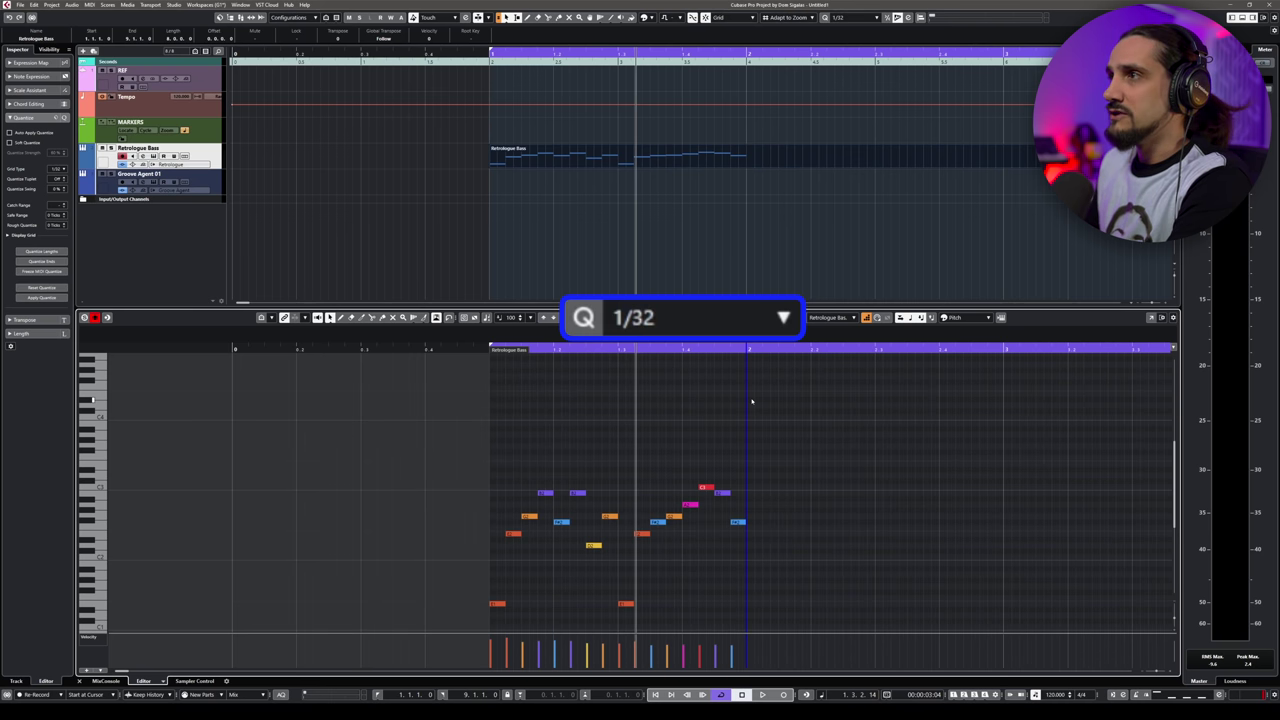
pyautogui.hotkey('ctrl', 'Up')
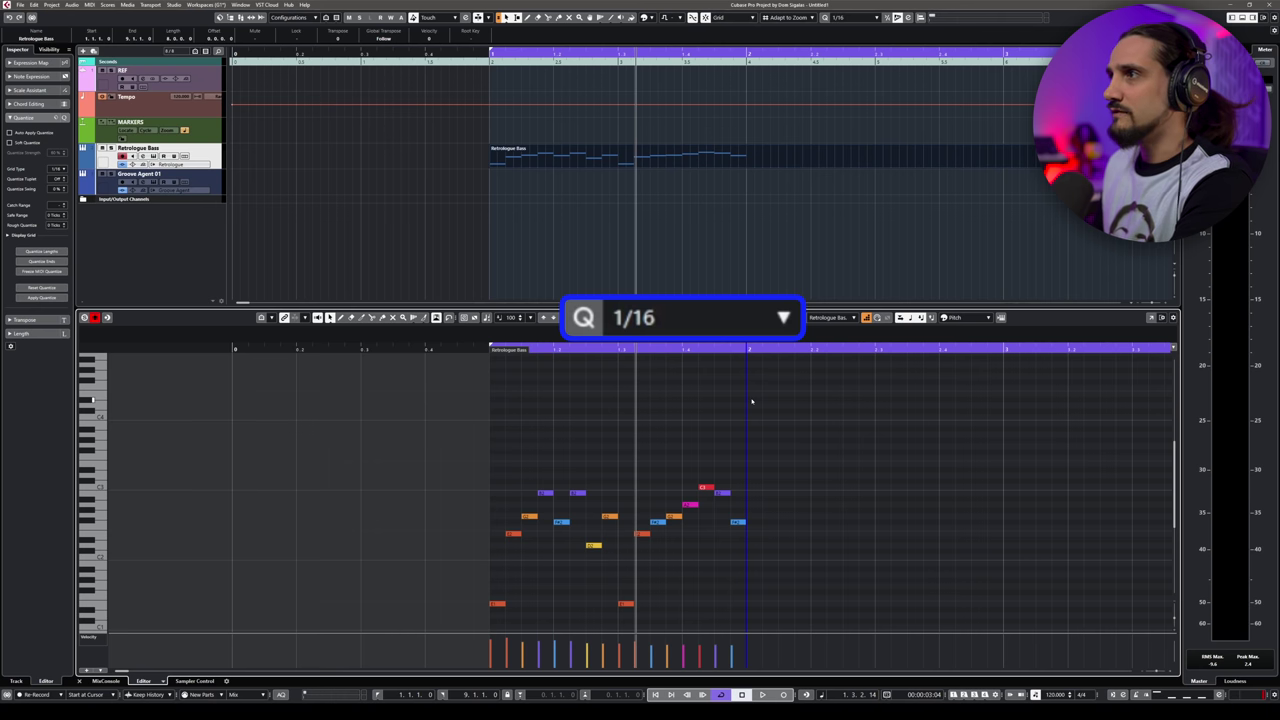
pyautogui.hotkey('ctrl', 'Up')
pyautogui.hotkey('ctrl', 'Up')
pyautogui.hotkey('ctrl', 'Up')
pyautogui.hotkey('ctrl', 'Down')
pyautogui.hotkey('ctrl', 'Down')
pyautogui.hotkey('ctrl', 'Down')
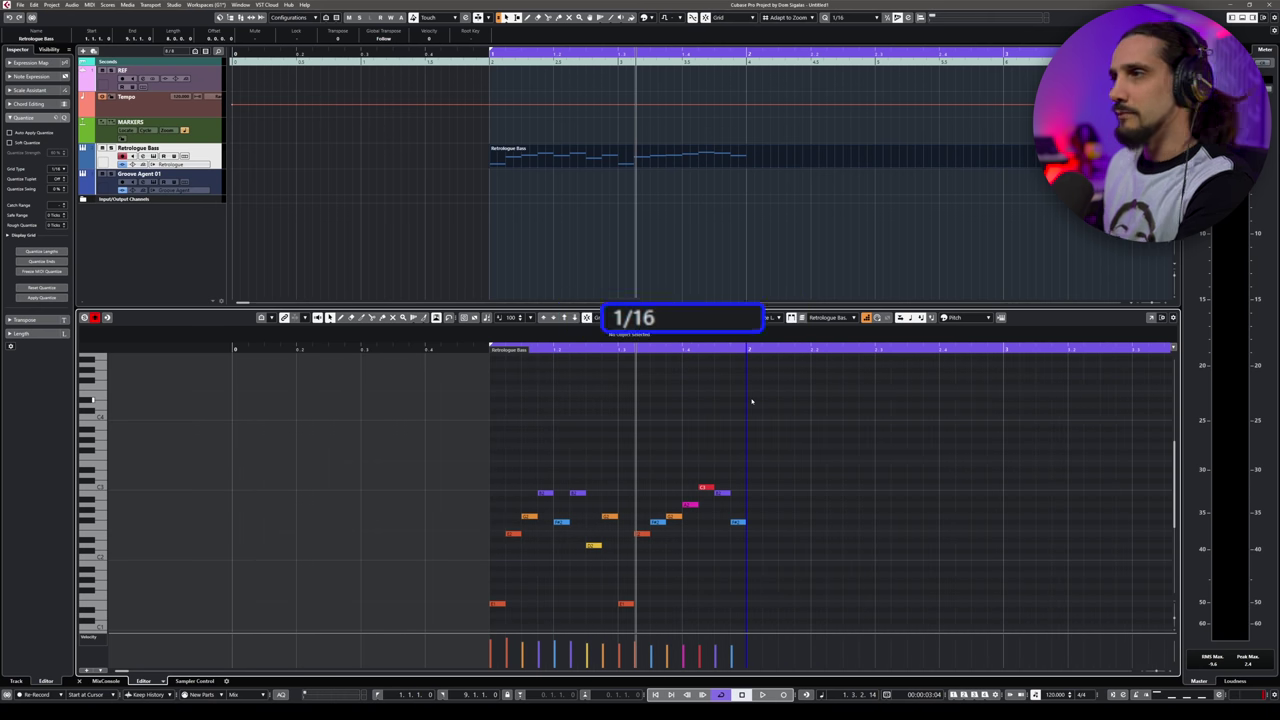
# Nudge the step-input position forward and back in 1/16 steps with the arrow keys.
pyautogui.press('Right')
pyautogui.press('Right')
pyautogui.press('Right')
pyautogui.press('Right')
pyautogui.press('Right')
pyautogui.press('Right')
pyautogui.press('Right')
pyautogui.press('Right')
pyautogui.press('Right')
pyautogui.press('Right')
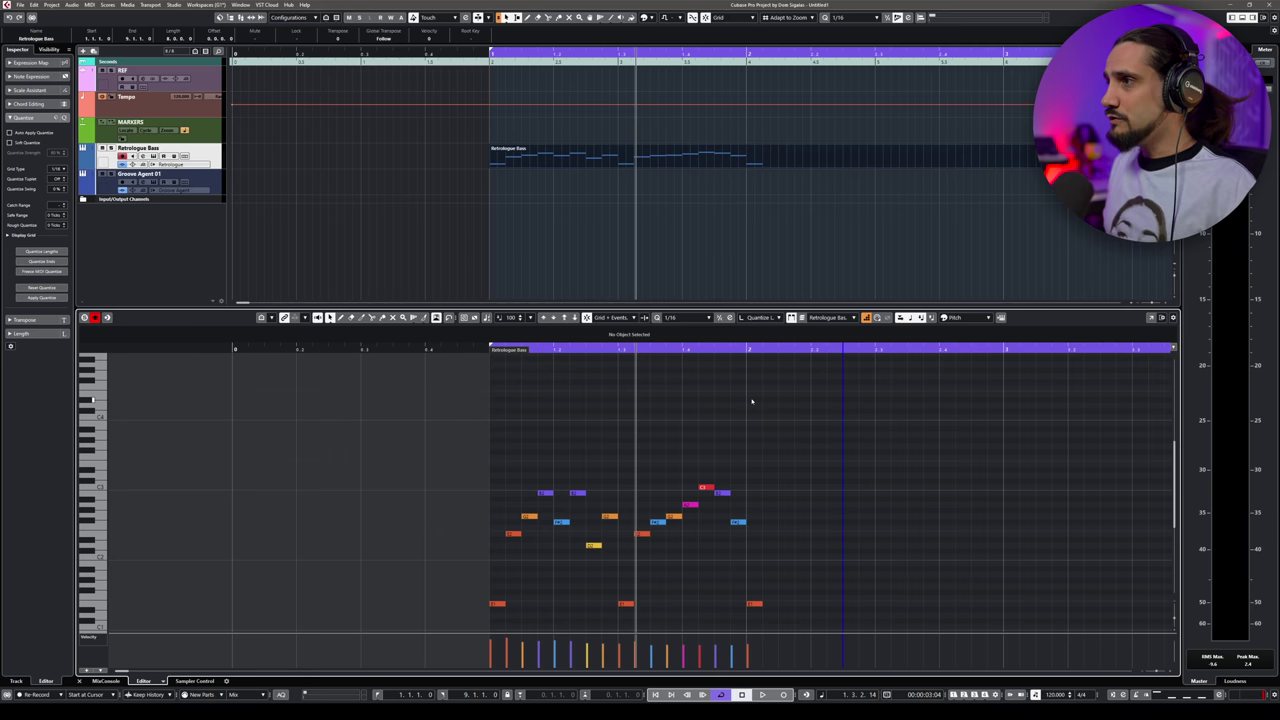
pyautogui.press('Left')
pyautogui.press('Left')
pyautogui.press('Left')
pyautogui.press('Left')
pyautogui.press('Left')
pyautogui.press('Left')
pyautogui.press('Left')
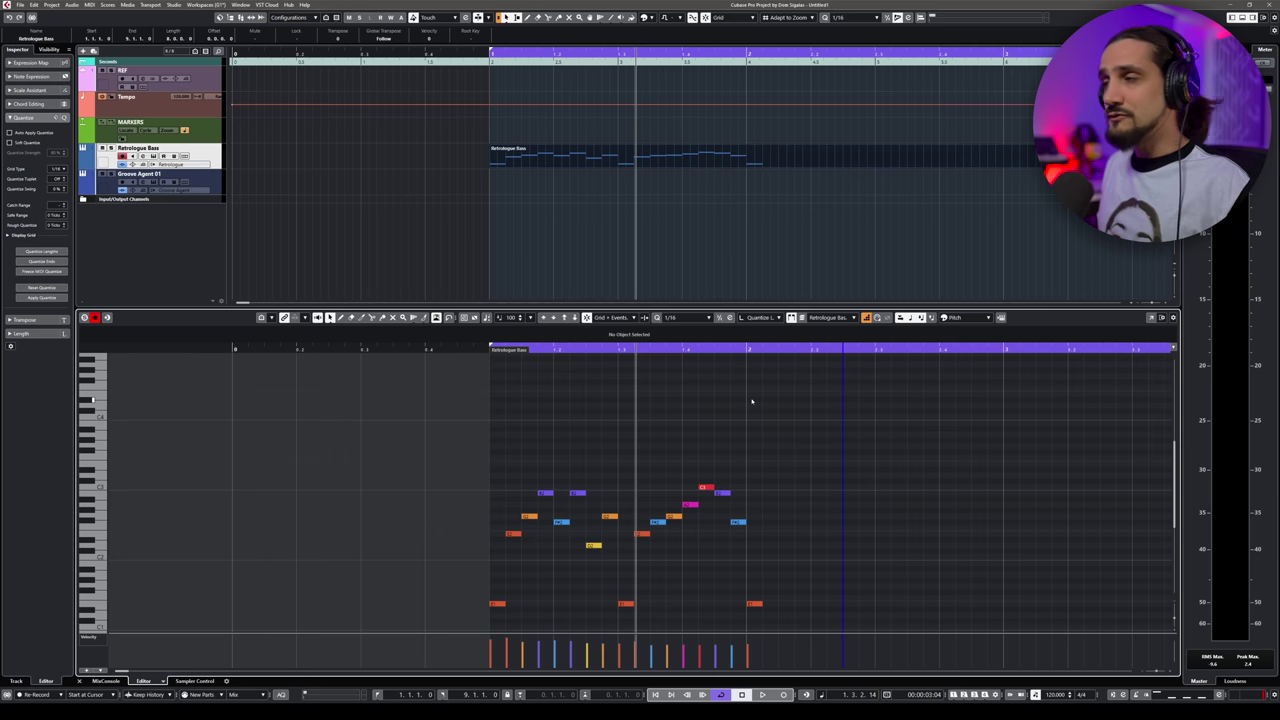
pyautogui.press('Right')
pyautogui.press('Right')
pyautogui.press('Left')
pyautogui.press('Left')
pyautogui.press('Left')
pyautogui.press('Left')
pyautogui.press('Left')
pyautogui.press('Right')
pyautogui.press('Right')
pyautogui.press('Right')
pyautogui.press('Right')
pyautogui.press('Left')
pyautogui.press('Left')
pyautogui.press('Left')
pyautogui.press('Left')
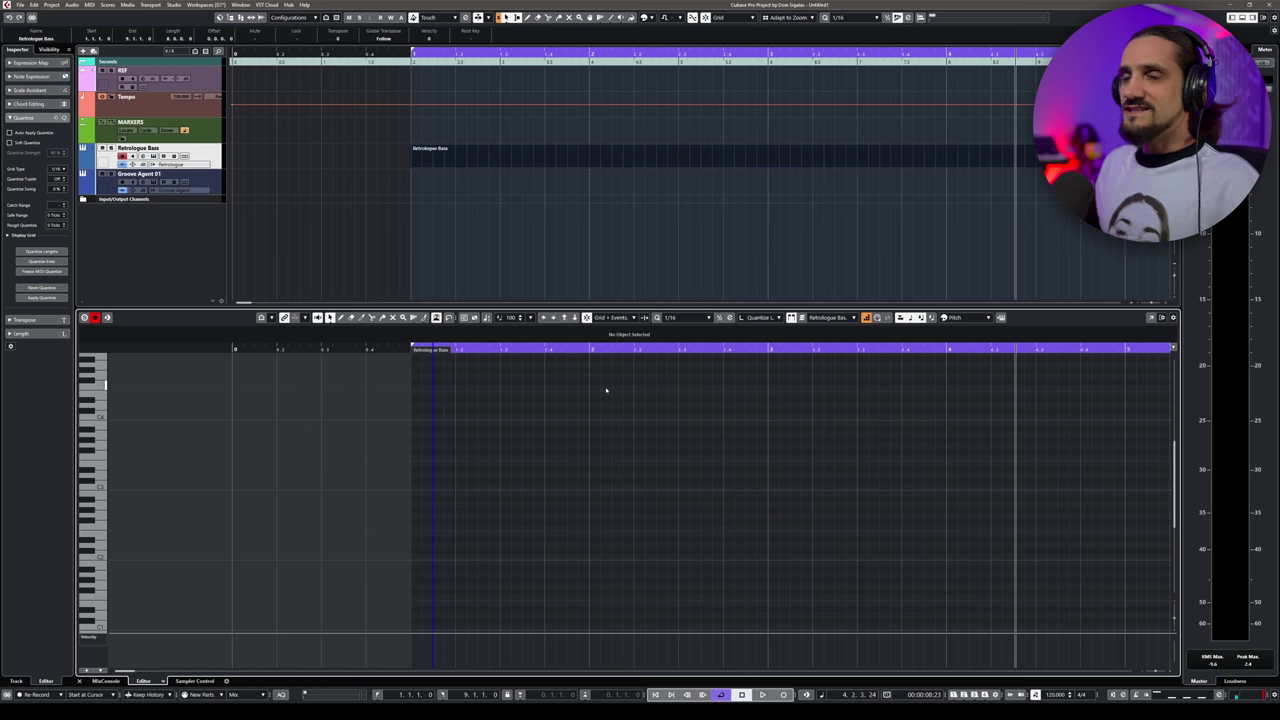
# Return the step-input position to the part start and toggle cycle on and off, leaving it off.
pyautogui.press('Left')
pyautogui.press('Left')
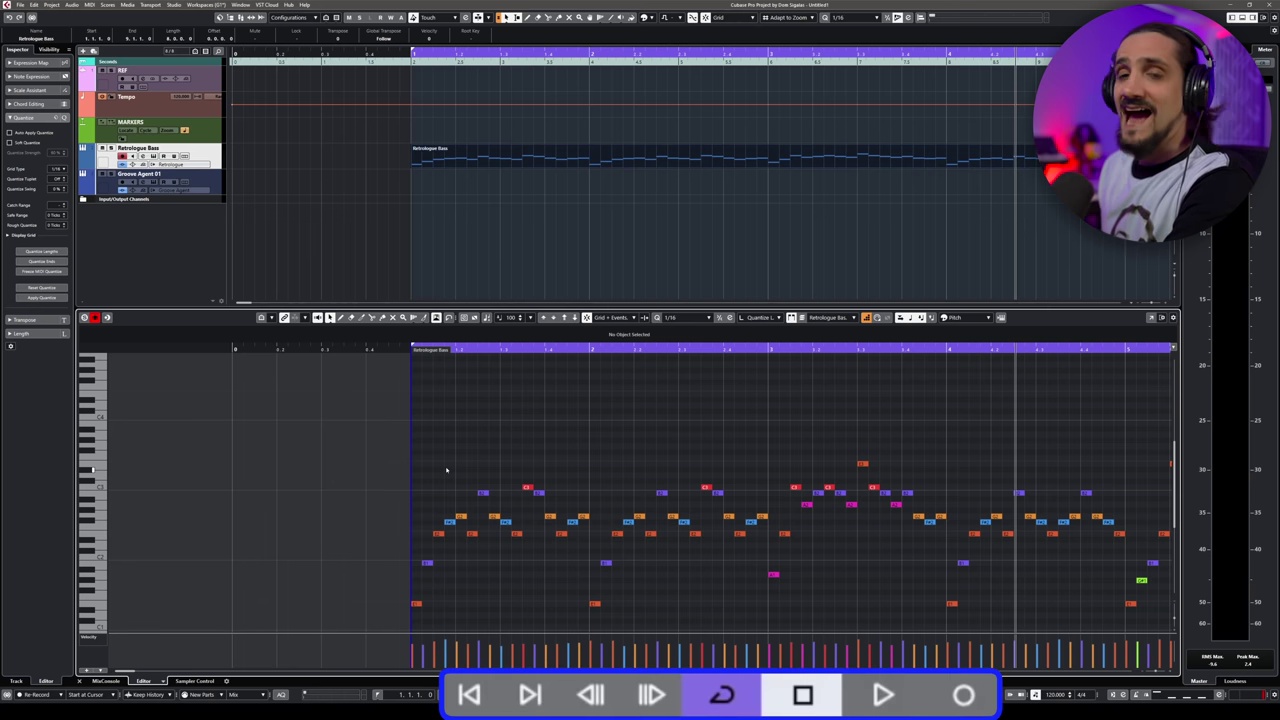
pyautogui.press('KP_Divide')
pyautogui.press('KP_Divide')
pyautogui.press('KP_Divide')
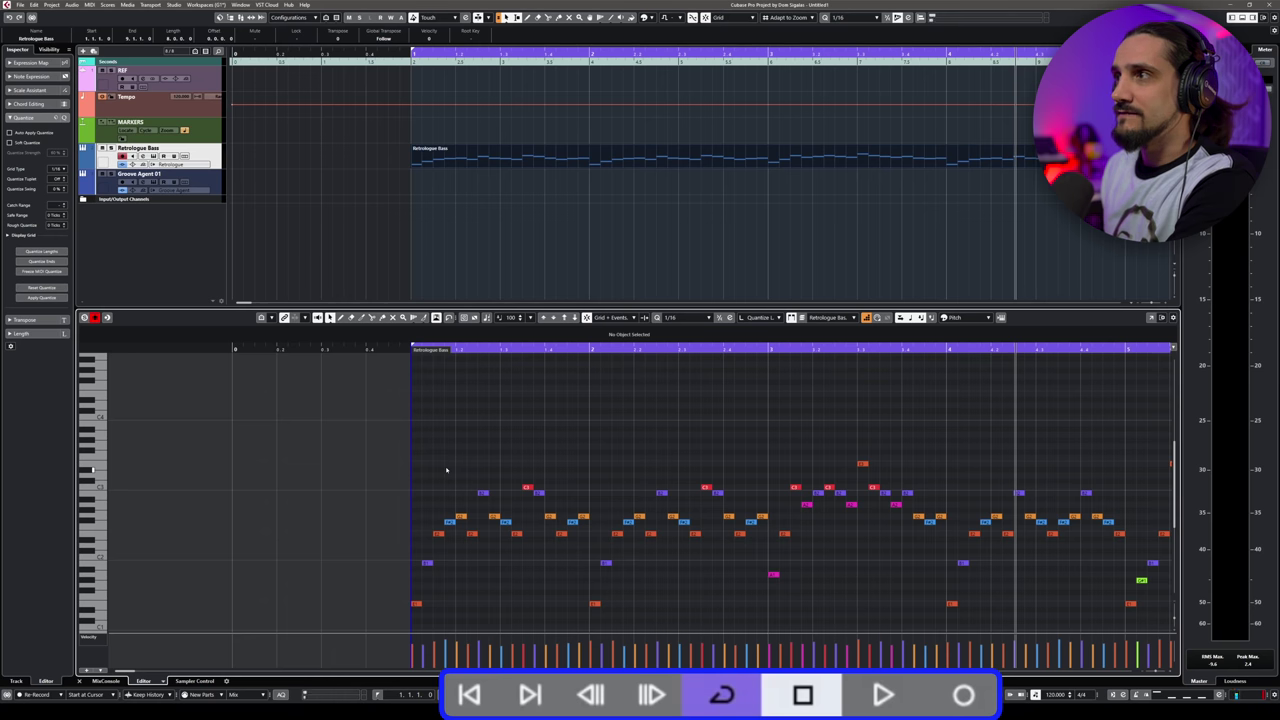
pyautogui.click(745, 688)
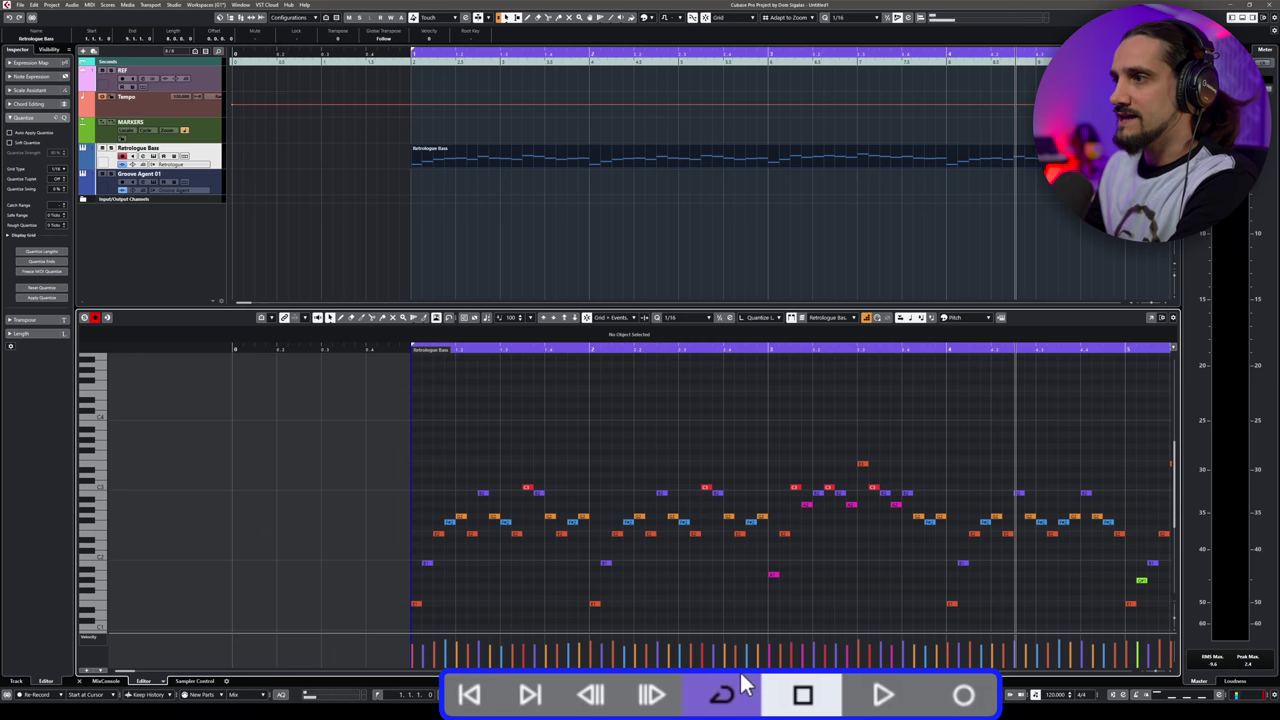
pyautogui.click(745, 688)
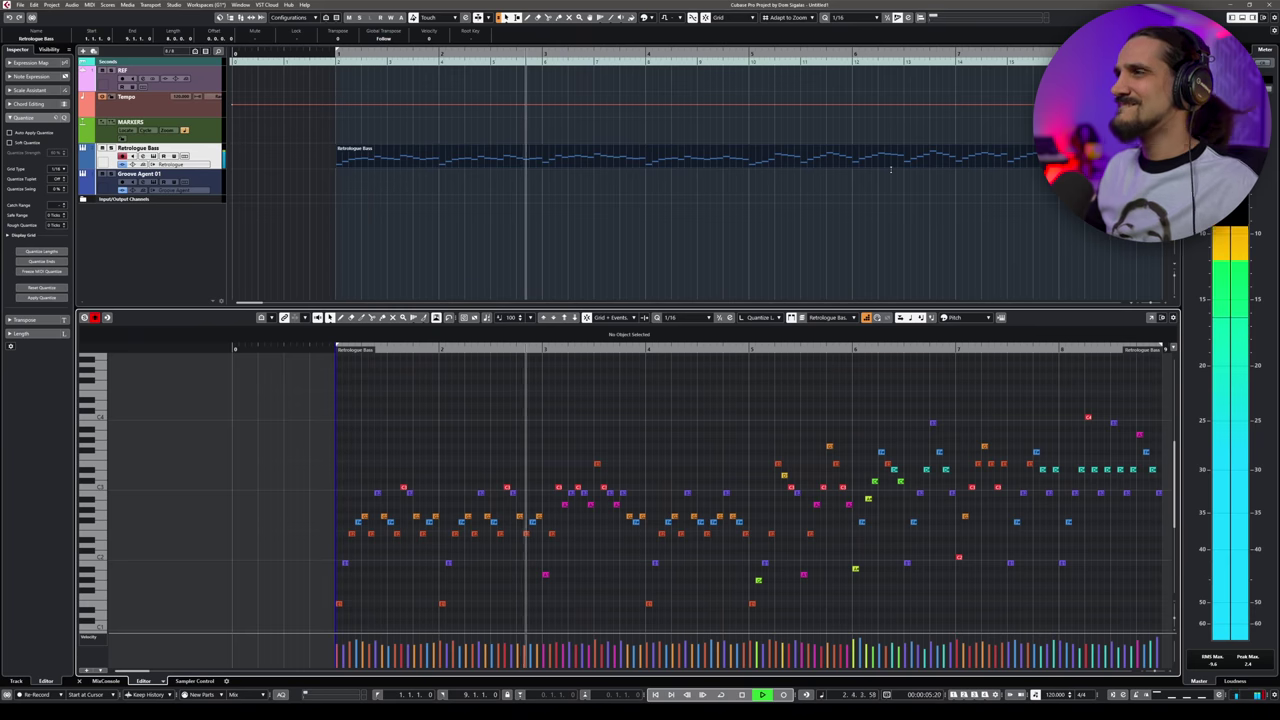
# Enable cycle, open Retrologue 2, lengthen the filter envelope decay to 357 ms, then stop playback.
pyautogui.press('KP_Divide')
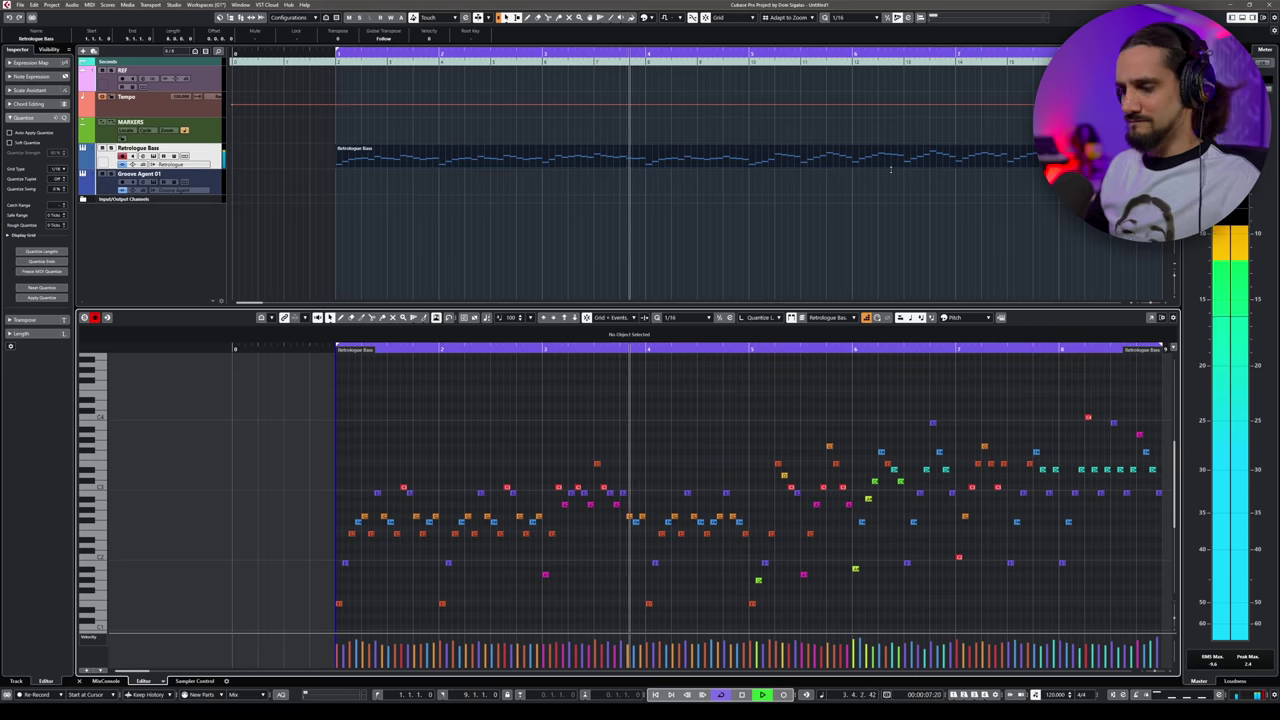
pyautogui.press('f')
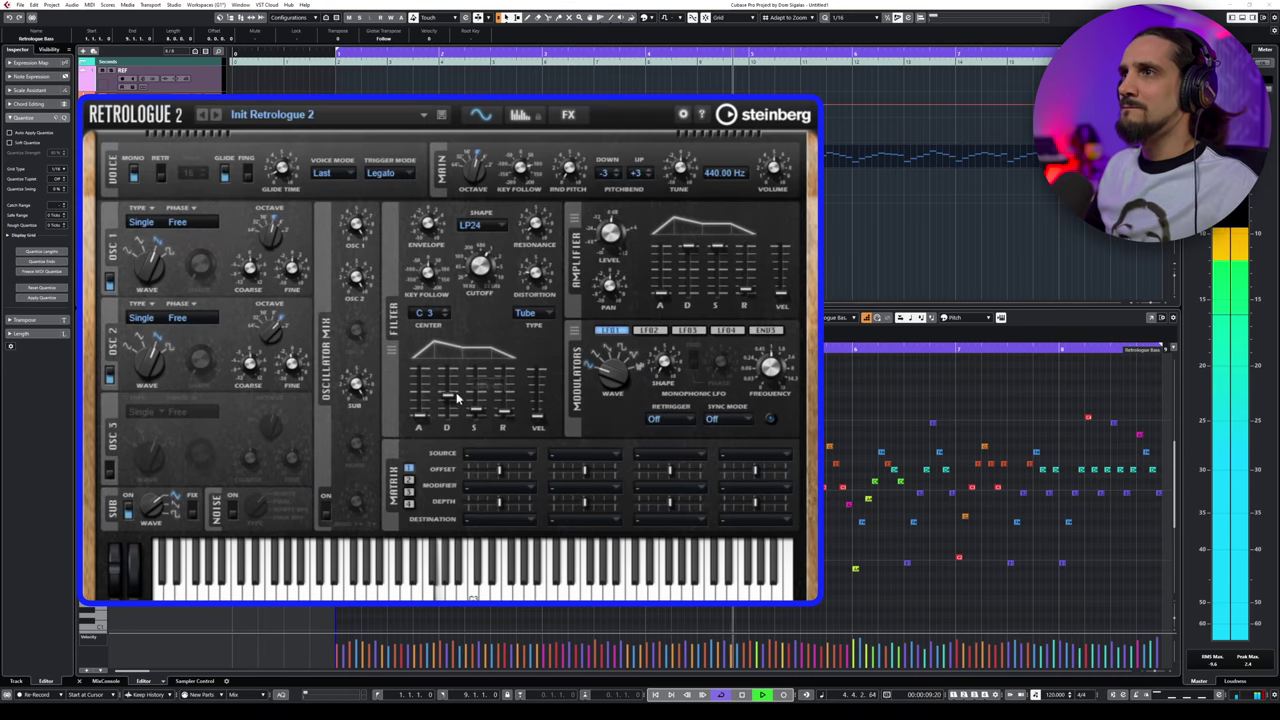
pyautogui.moveTo(449, 408); pyautogui.dragTo(459, 400)
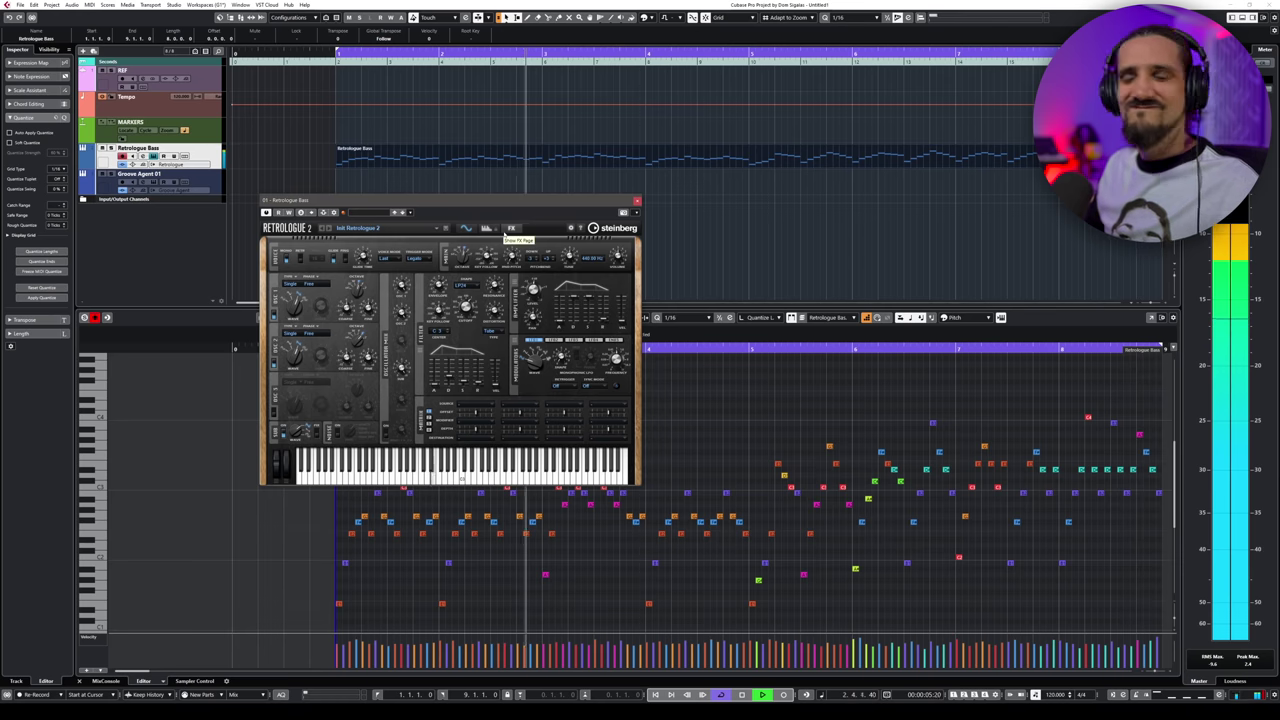
pyautogui.press('space')
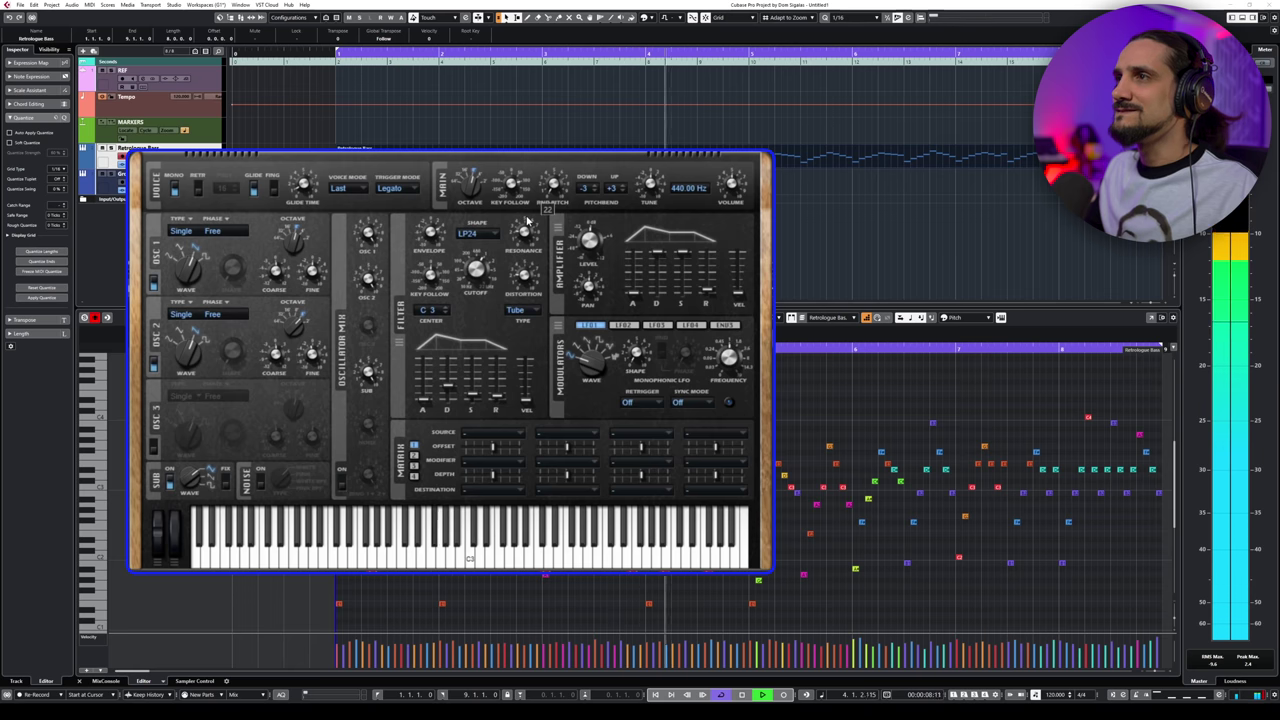
# Switch on Retrologue 2's Reverb on the FX page with its mix at 4 %, then return to Synth.
pyautogui.click(545, 160)
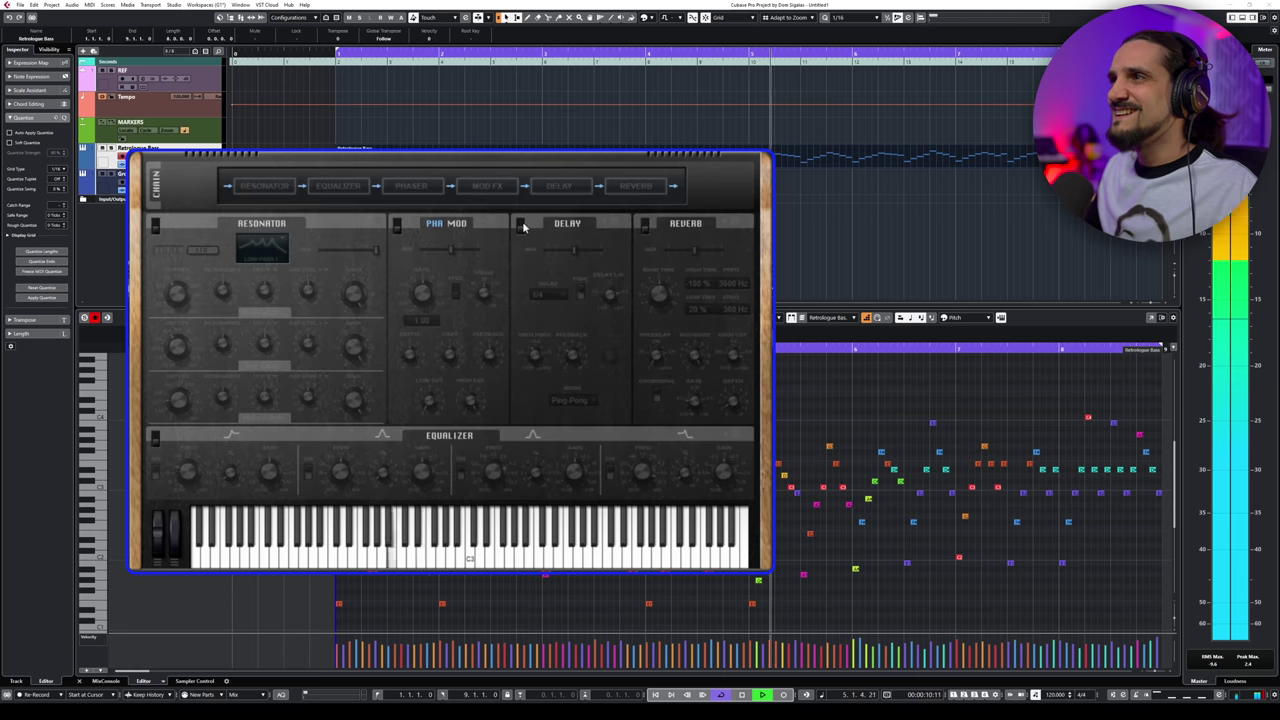
pyautogui.click(645, 226)
pyautogui.moveTo(693, 255)
pyautogui.mouseDown()
pyautogui.moveTo(489, 249)
pyautogui.moveTo(655, 275)
pyautogui.moveTo(672, 251)
pyautogui.mouseUp()
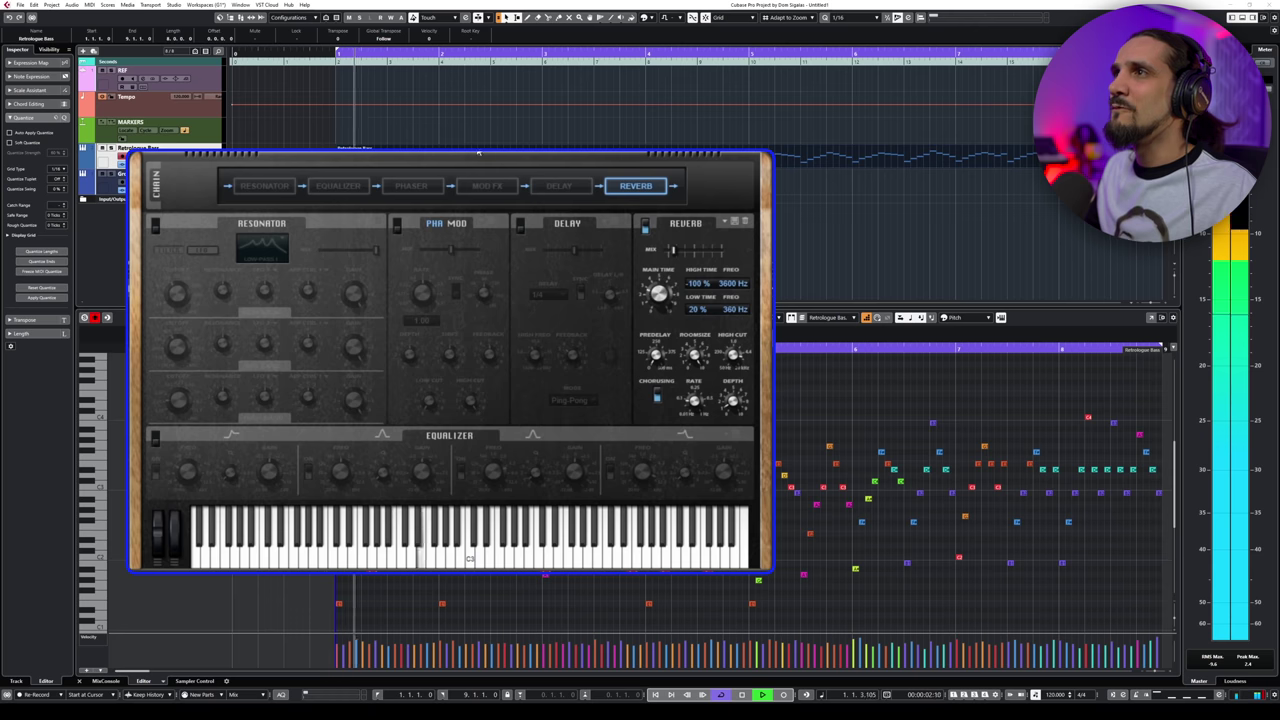
pyautogui.click(479, 153)
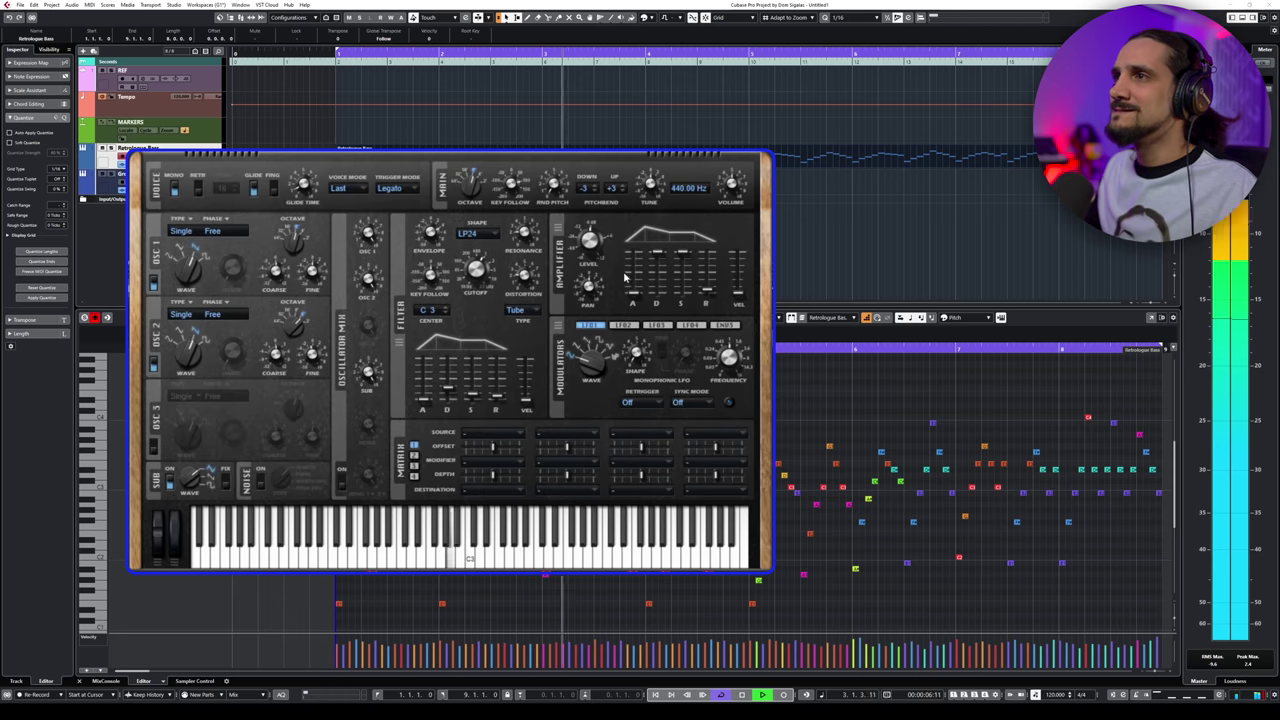
# Shorten the filter envelope decay to 106 ms and raise the filter cutoff to 1094 Hz.
pyautogui.moveTo(460, 402); pyautogui.dragTo(450, 392)
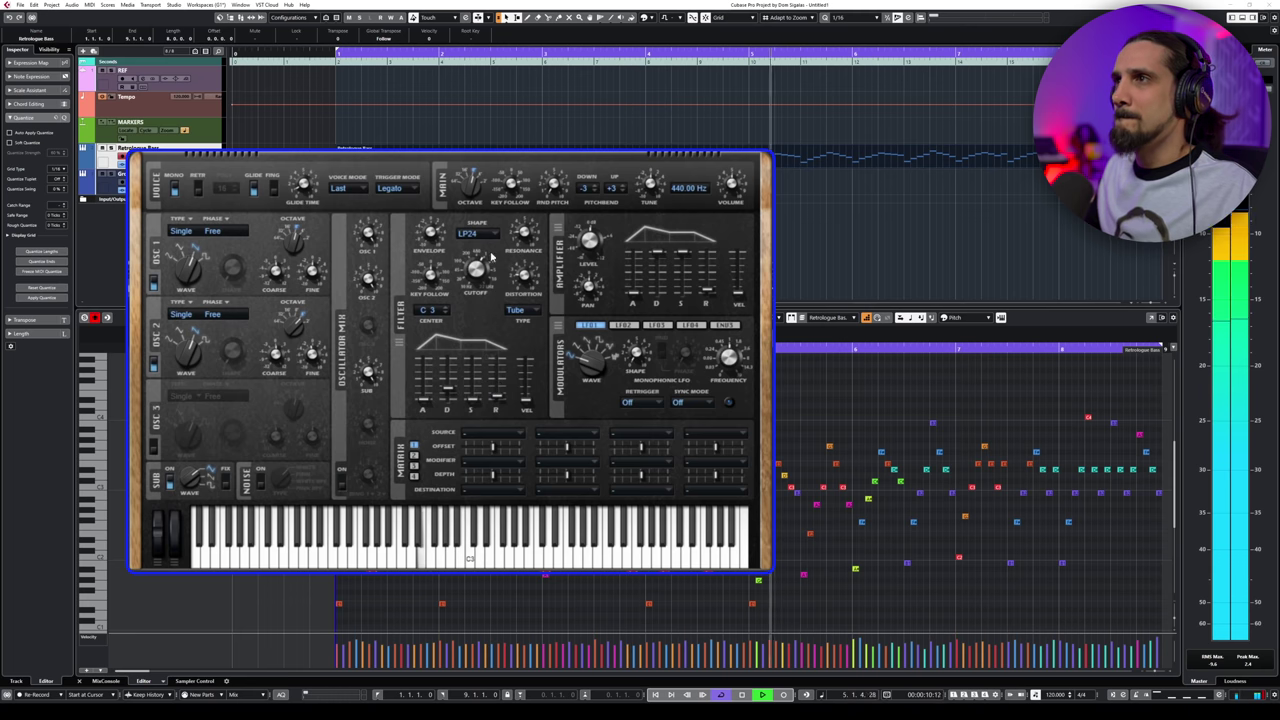
pyautogui.moveTo(470, 289)
pyautogui.moveTo(470, 289); pyautogui.dragTo(478, 272)
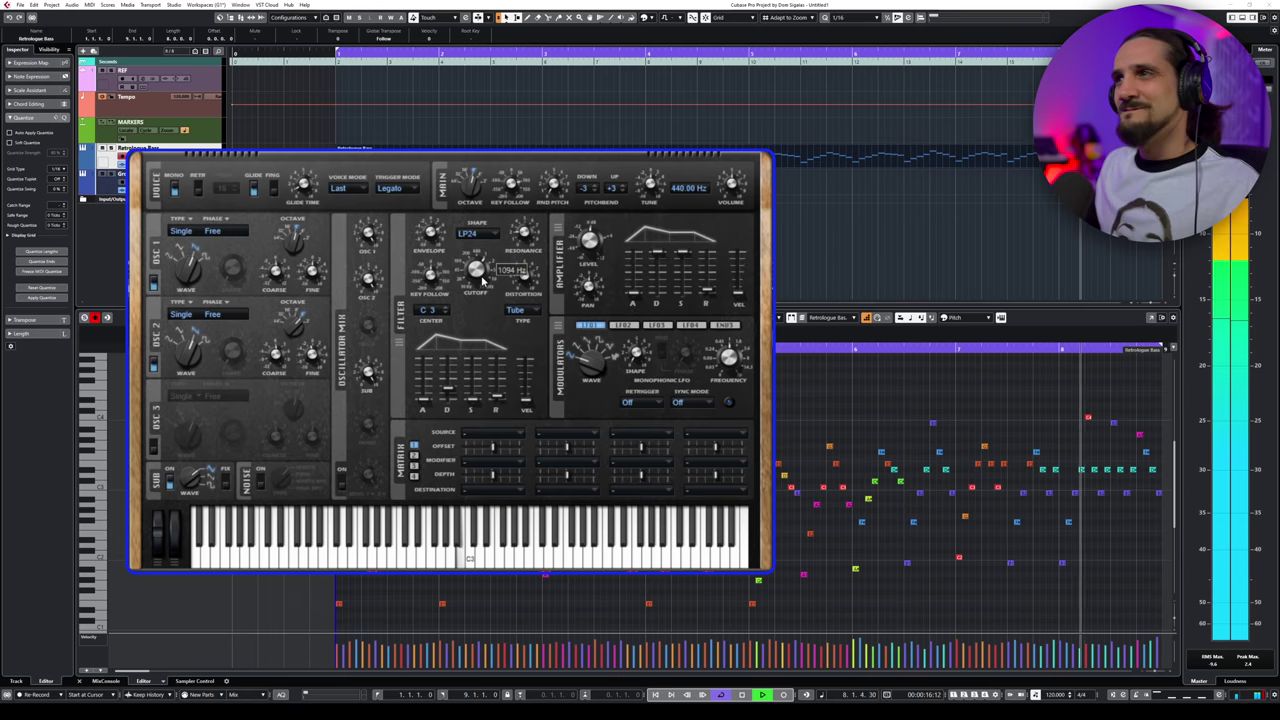
pyautogui.moveTo(522, 277)
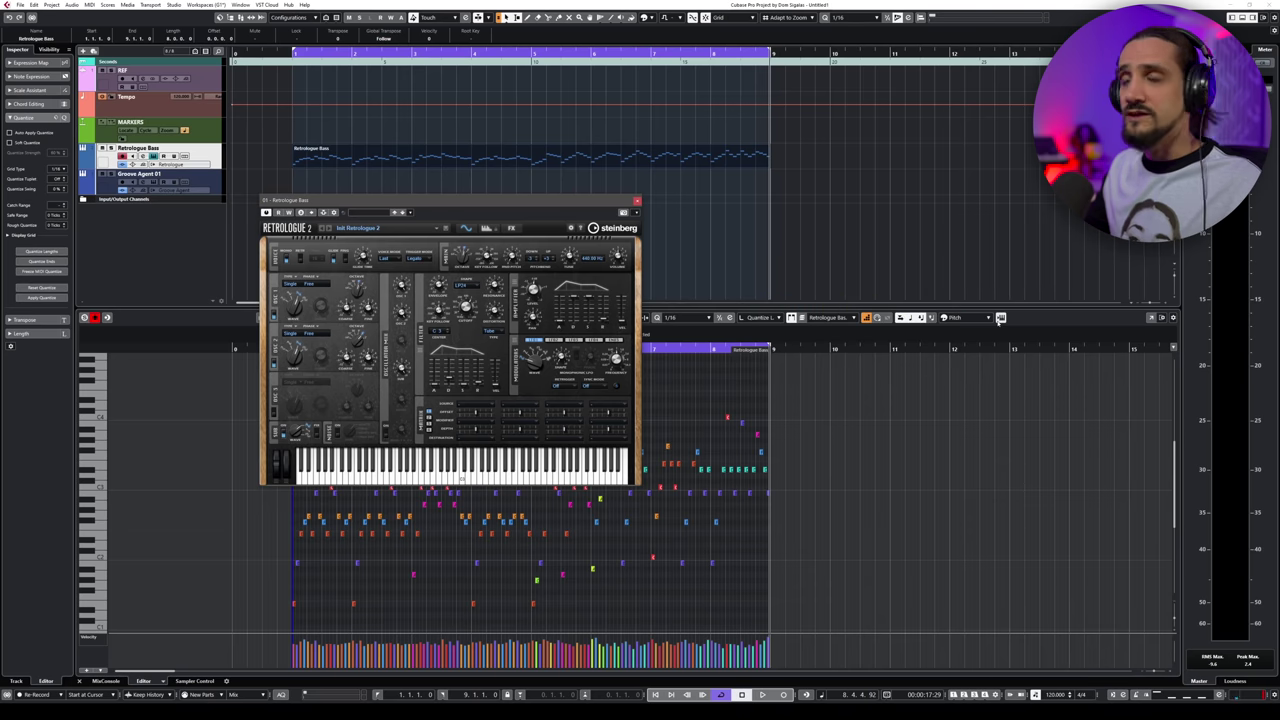
# Add the Step/MIDI Input section to the Key Editor toolbar from its right-click menu.
pyautogui.rightClick(1038, 318)
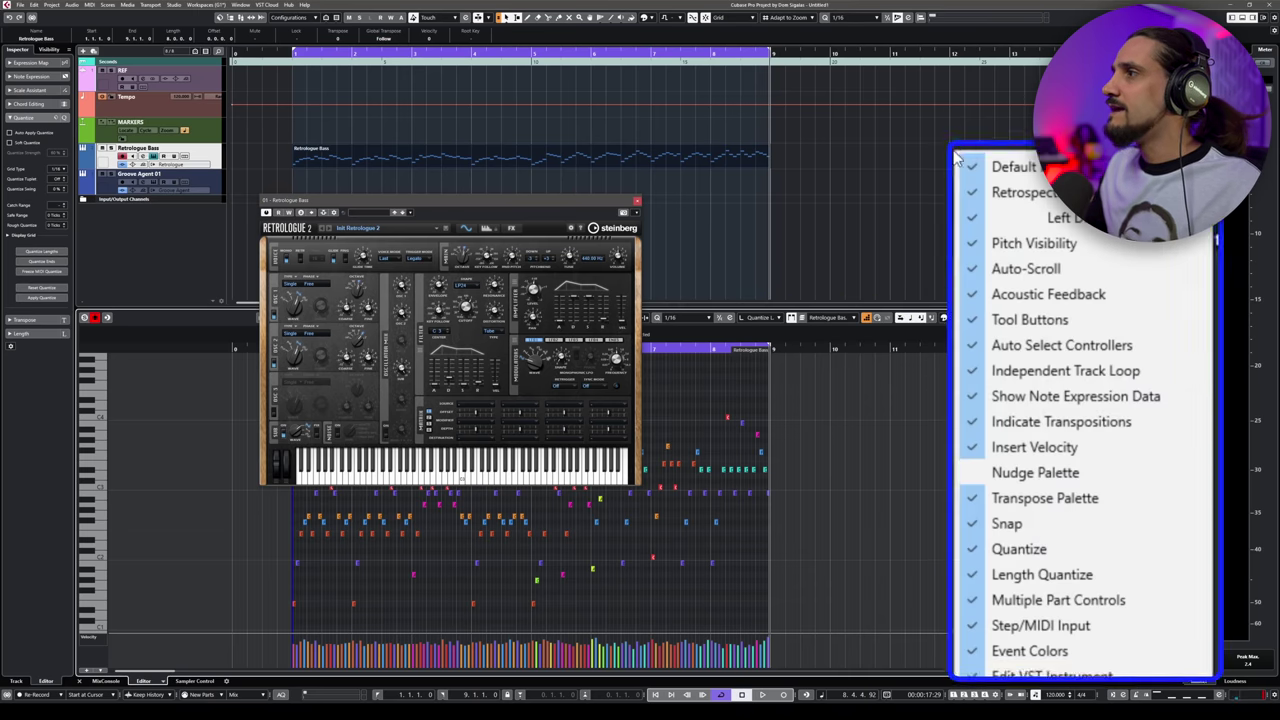
pyautogui.click(1003, 627)
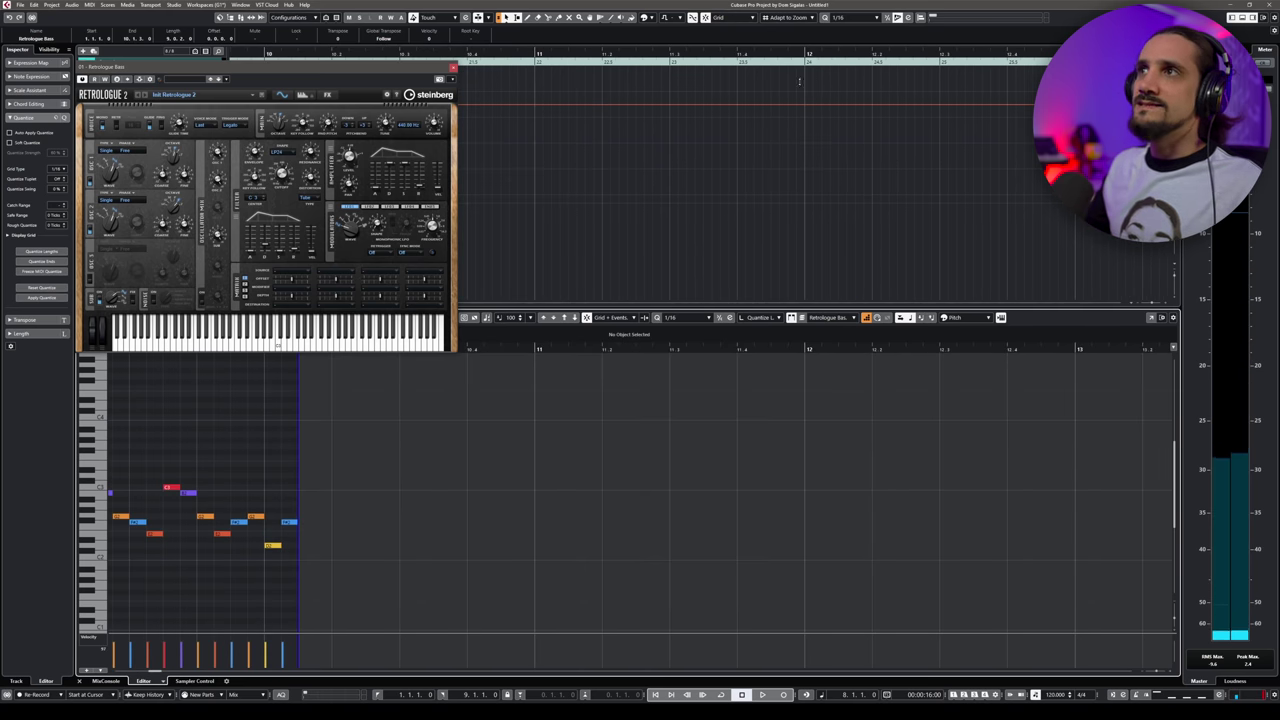
# Close Retrologue 2, lower the insert velocity to 85, and toggle the Key Editor's MIDI Input.
pyautogui.click(453, 68)
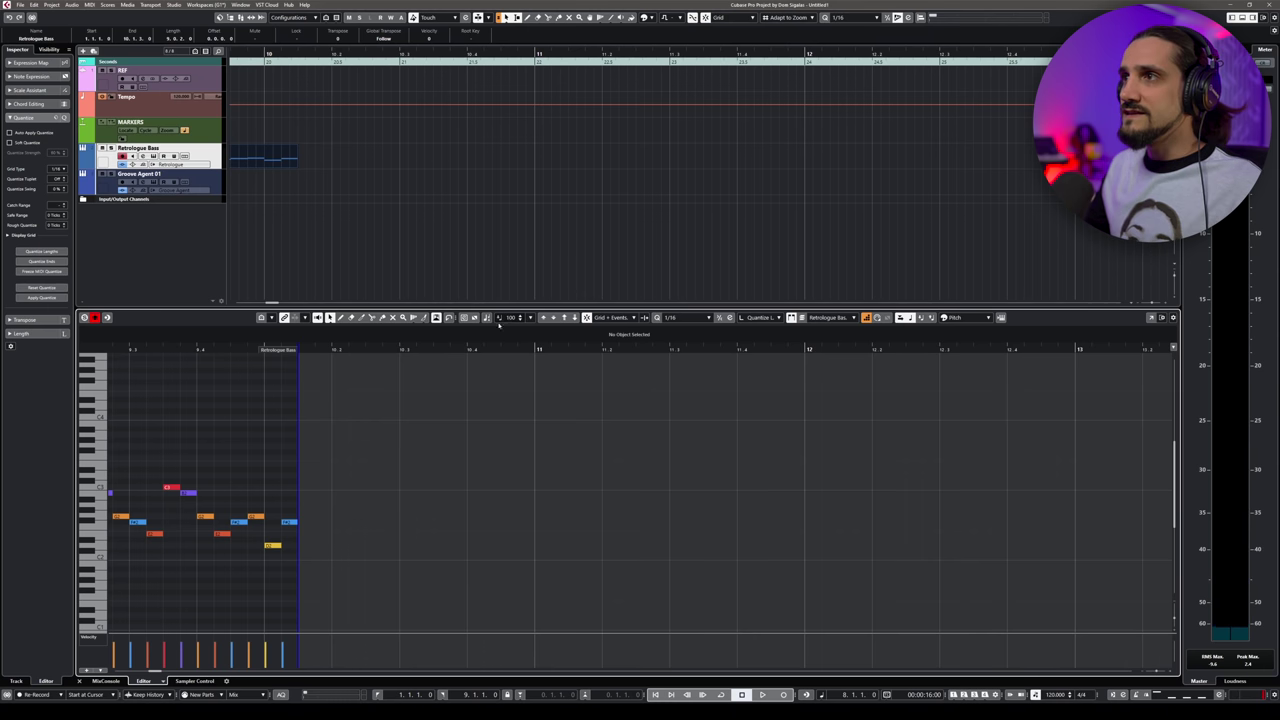
pyautogui.moveTo(497, 326); pyautogui.dragTo(505, 365)
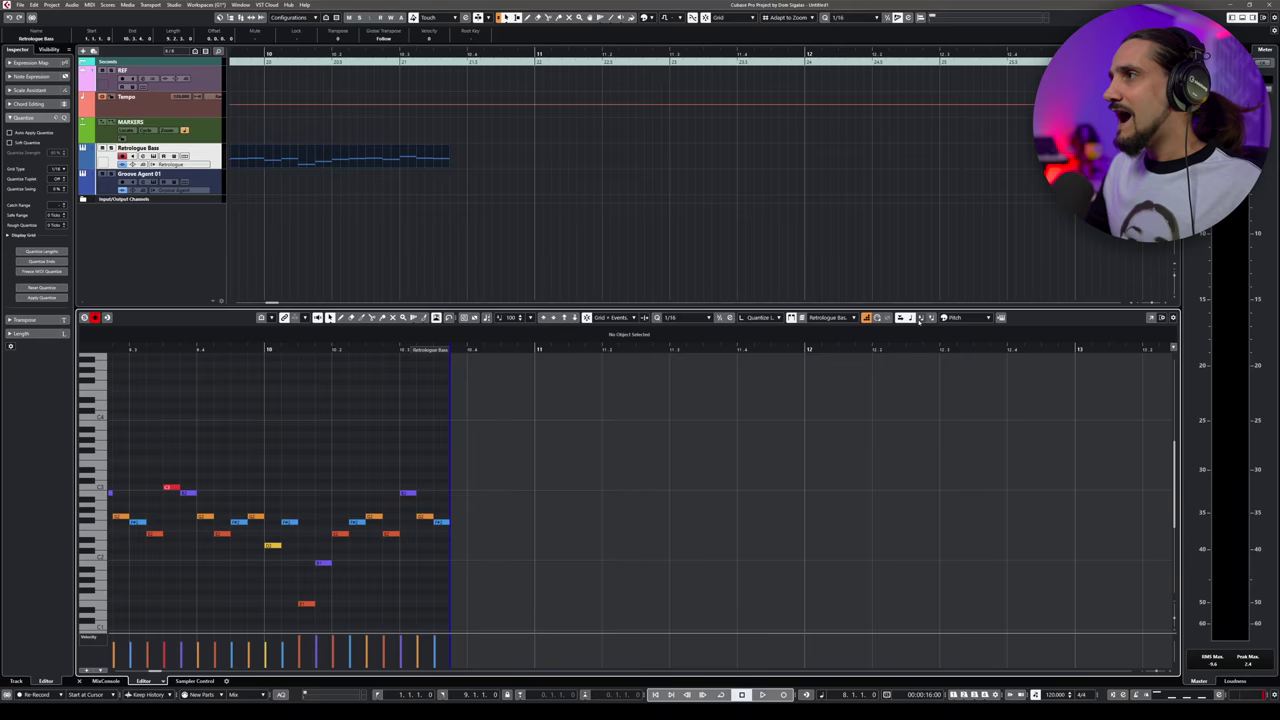
pyautogui.click(925, 315)
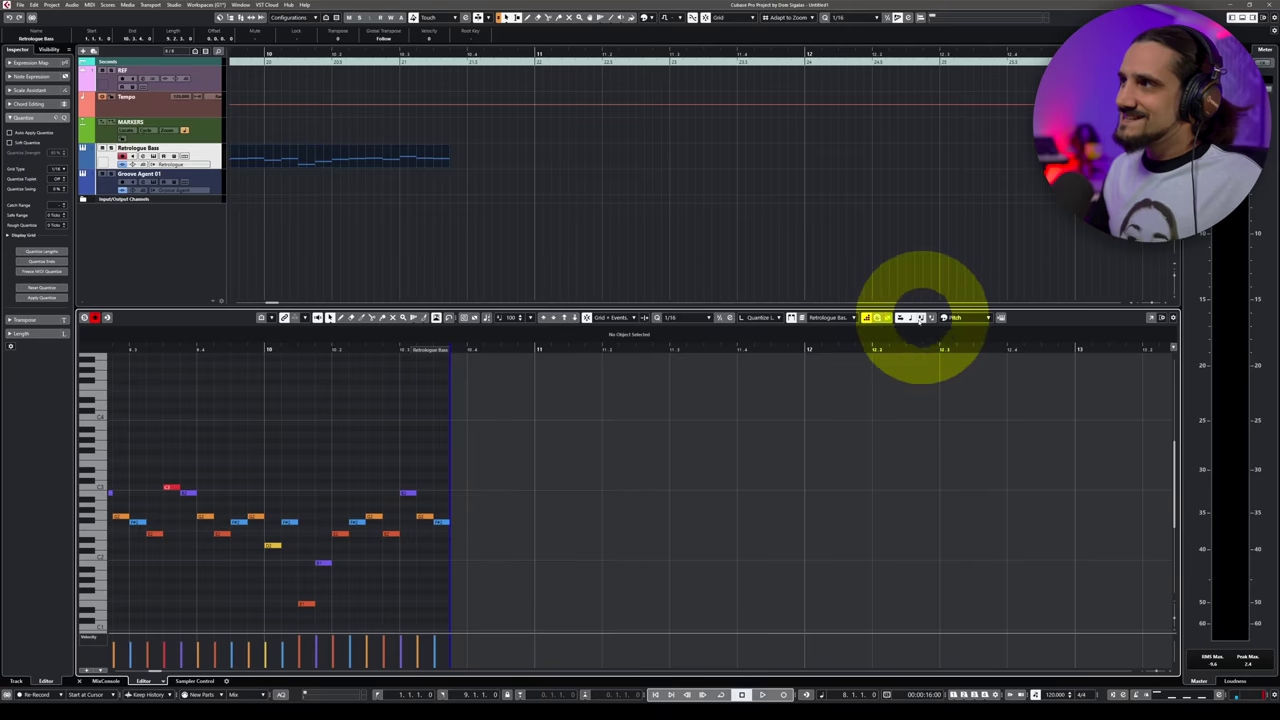